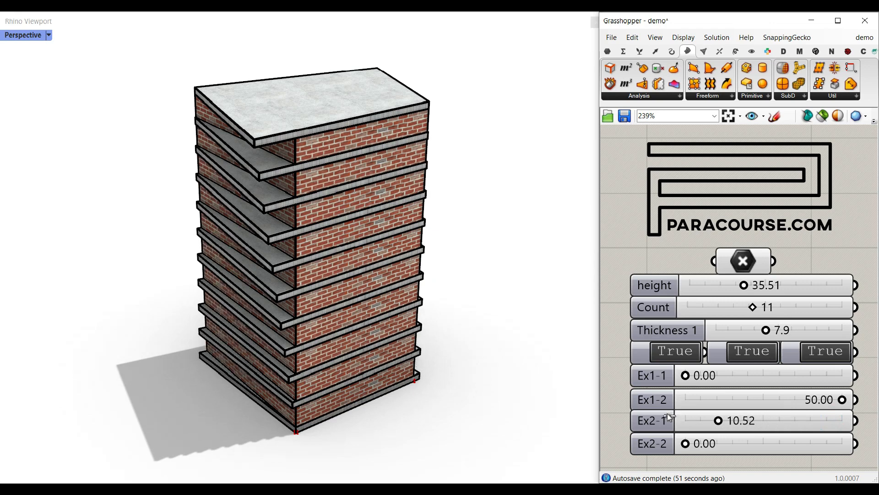
- Set the Ex2-1 and Ex2-2 sliders to 50.00 and the Ex1-2 slider to 0.00
{"action": "right_click_drag", "start_coordinate": [376, 284], "coordinate": [438, 293]}
{"action": "left_click_drag", "start_coordinate": [685, 421], "coordinate": [842, 420]}
{"action": "left_click_drag", "start_coordinate": [685, 443], "coordinate": [868, 429]}
{"action": "left_click_drag", "start_coordinate": [841, 400], "coordinate": [686, 393]}
{"action": "right_click_drag", "start_coordinate": [557, 369], "coordinate": [203, 293]}
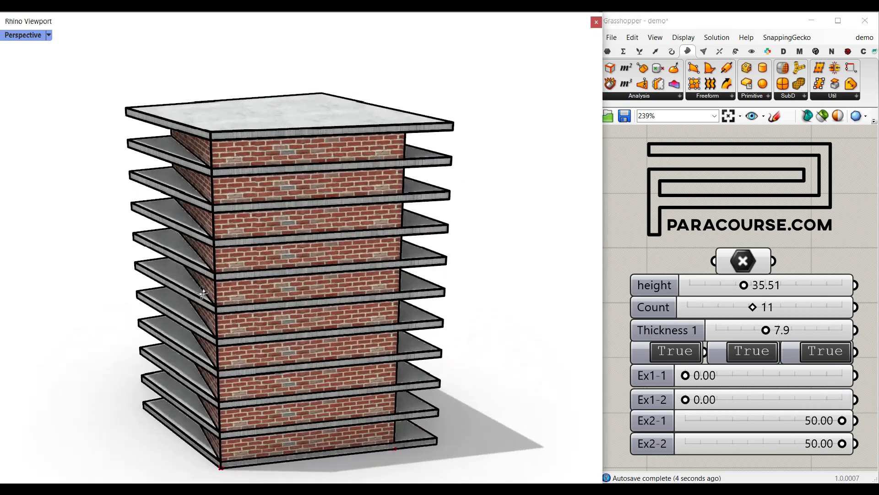
- Switch the first Boolean toggle to False and reshape the building's footprint by moving two of its base corner points
{"action": "left_click", "coordinate": [668, 352]}
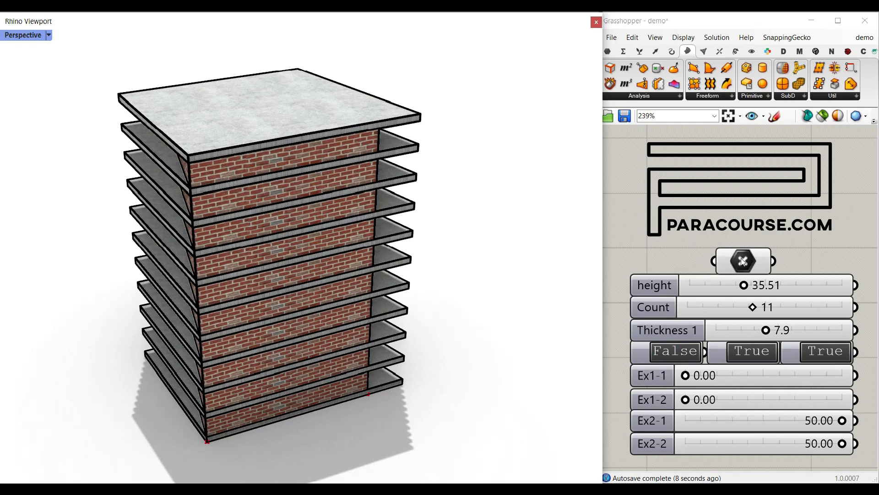
{"action": "right_click_drag", "start_coordinate": [386, 387], "coordinate": [306, 400]}
{"action": "left_click_drag", "start_coordinate": [301, 397], "coordinate": [198, 409]}
{"action": "right_click_drag", "start_coordinate": [481, 367], "coordinate": [293, 387]}
{"action": "scroll", "coordinate": [229, 383], "scroll_direction": "up", "scroll_amount": 5}
{"action": "left_click_drag", "start_coordinate": [219, 416], "coordinate": [337, 455]}
{"action": "scroll", "coordinate": [329, 390], "scroll_direction": "down", "scroll_amount": 5}
{"action": "right_click_drag", "start_coordinate": [265, 342], "coordinate": [330, 279]}
- Switch the third Boolean toggle to False and set Ex1-2 to 44.39 and Ex2-1 to 0.00
{"action": "left_click", "coordinate": [824, 350]}
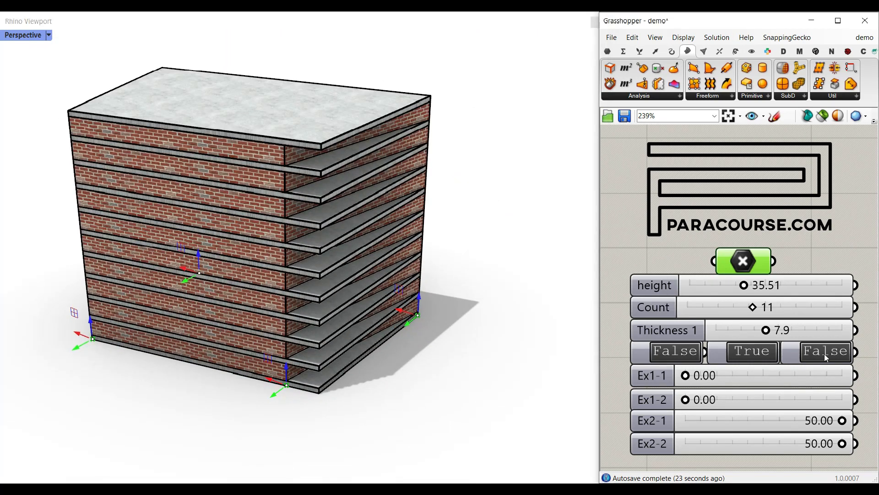
{"action": "left_click_drag", "start_coordinate": [685, 375], "coordinate": [845, 376]}
{"action": "left_click_drag", "start_coordinate": [806, 400], "coordinate": [686, 376]}
{"action": "right_click_drag", "start_coordinate": [337, 373], "coordinate": [424, 352]}
{"action": "left_click_drag", "start_coordinate": [842, 420], "coordinate": [576, 386]}
{"action": "right_click_drag", "start_coordinate": [576, 387], "coordinate": [361, 339]}
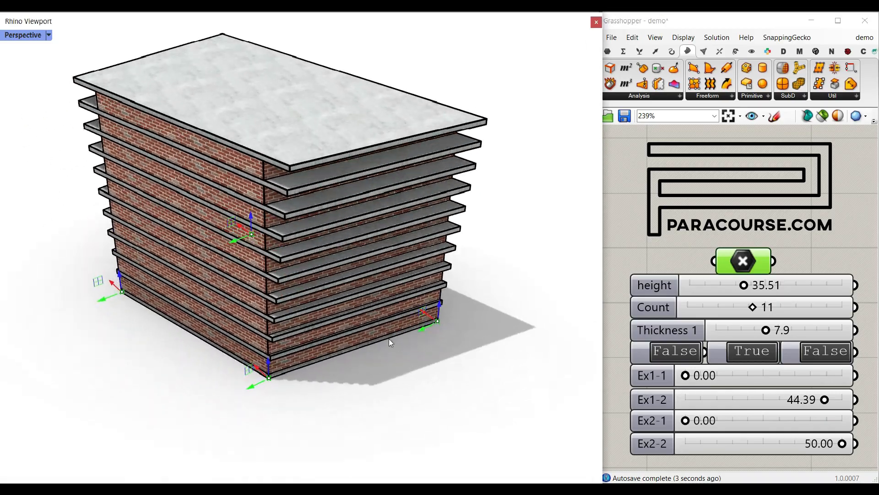
- Flip the second and first Boolean toggles and inspect the slab extensions around the building
{"action": "double_click", "coordinate": [744, 351]}
{"action": "double_click", "coordinate": [674, 351]}
{"action": "right_click_drag", "start_coordinate": [293, 339], "coordinate": [181, 347]}
{"action": "scroll", "coordinate": [378, 210], "scroll_direction": "up", "scroll_amount": 8}
{"action": "scroll", "coordinate": [377, 210], "scroll_direction": "down", "scroll_amount": 6}
{"action": "scroll", "coordinate": [198, 255], "scroll_direction": "down", "scroll_amount": 7}
{"action": "scroll", "coordinate": [204, 297], "scroll_direction": "up", "scroll_amount": 6}
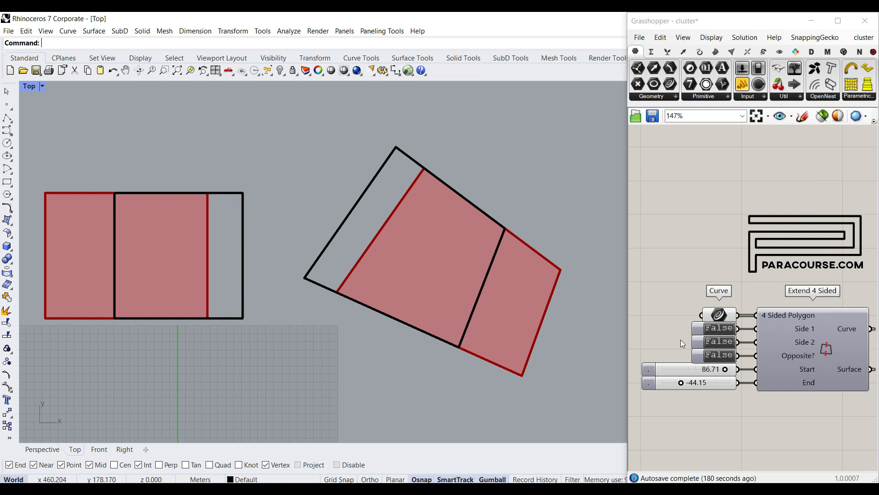
- Highlight the two quadrilaterals referenced by the Curve parameter and check its options without changing them
{"action": "left_click", "coordinate": [719, 315]}
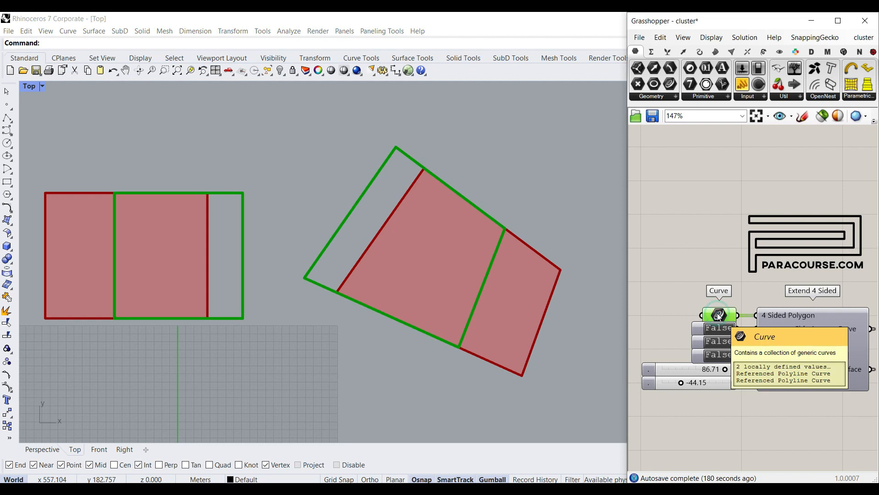
{"action": "right_click", "coordinate": [717, 315]}
{"action": "left_click", "coordinate": [535, 180]}
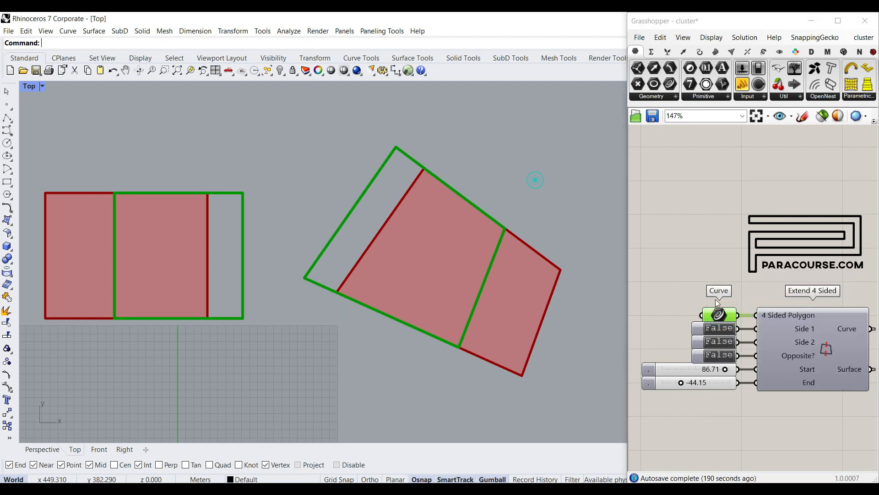
- Try the Side 1 option of the Extend 4 Sided cluster and return it to False
{"action": "double_click", "coordinate": [723, 329]}
{"action": "double_click", "coordinate": [726, 330]}
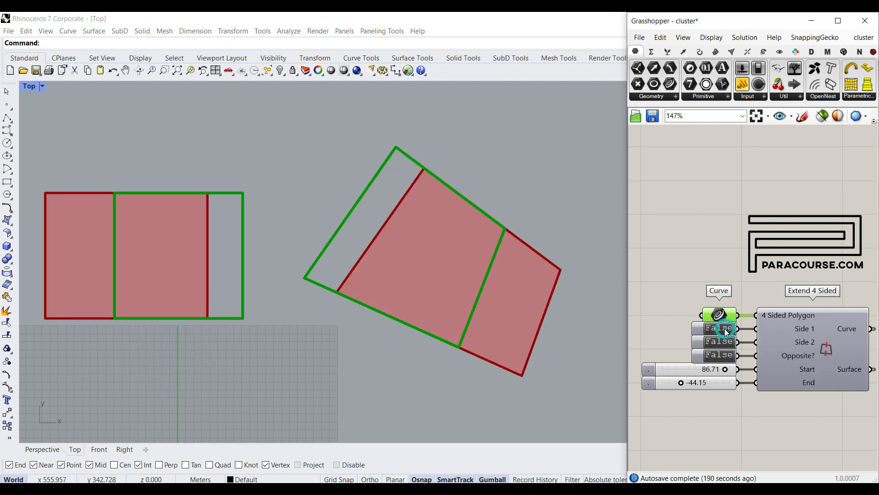
{"action": "double_click", "coordinate": [726, 330]}
{"action": "double_click", "coordinate": [724, 330]}
- Try the Side 2 option set to True and return it to False
{"action": "double_click", "coordinate": [719, 341]}
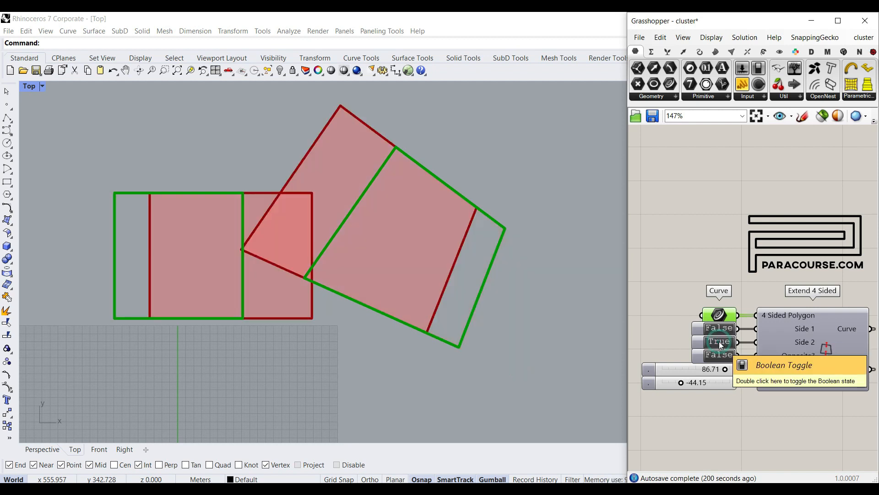
{"action": "double_click", "coordinate": [719, 342]}
{"action": "double_click", "coordinate": [719, 341]}
{"action": "double_click", "coordinate": [719, 342]}
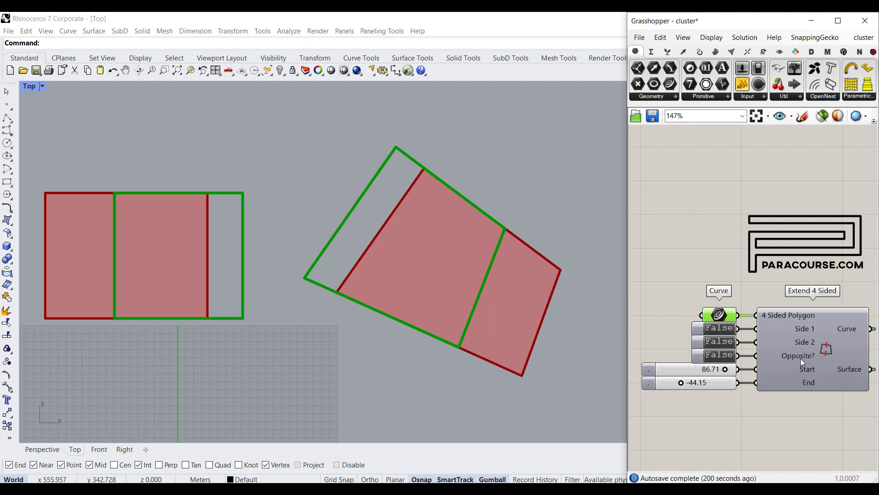
- Set Opposite? to True and move the slanted quadrilateral farther from the rectangle
{"action": "double_click", "coordinate": [719, 355]}
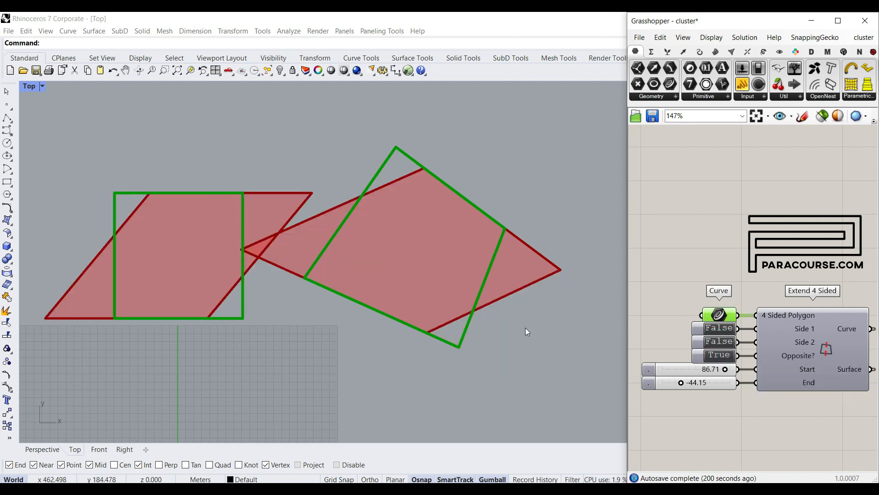
{"action": "left_click_drag", "start_coordinate": [471, 318], "coordinate": [530, 359]}
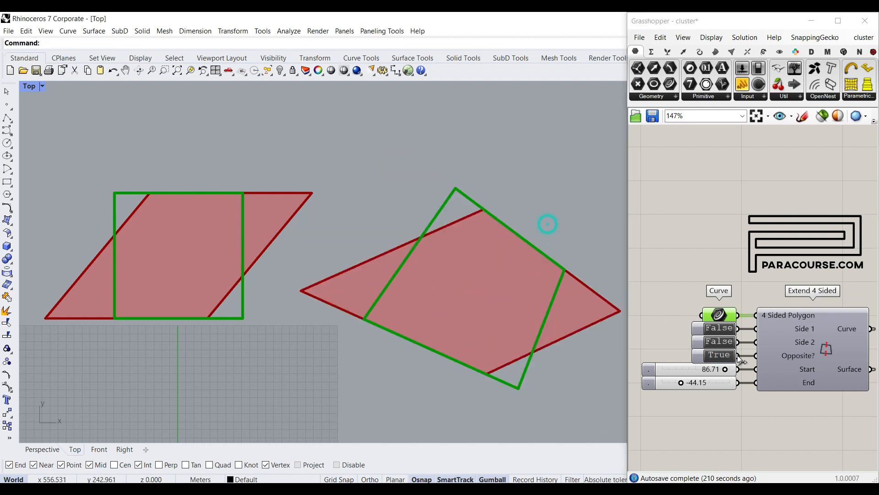
- Set End to -55.03 and Start to 51.35, with Opposite? switched back to False
{"action": "left_click_drag", "start_coordinate": [725, 369], "coordinate": [680, 383]}
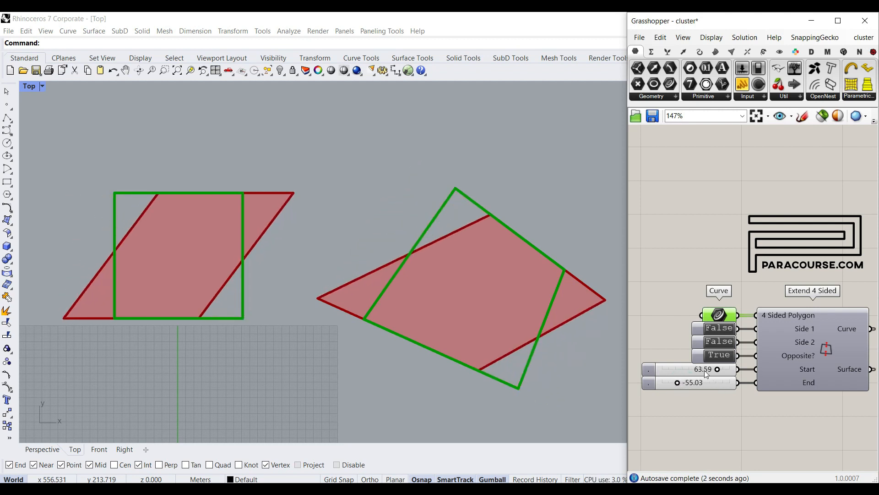
{"action": "double_click", "coordinate": [719, 356]}
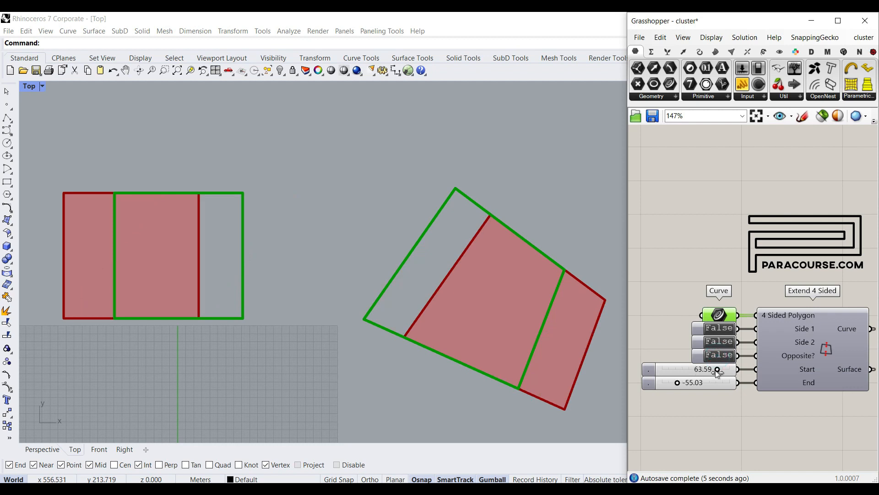
{"action": "left_click_drag", "start_coordinate": [718, 369], "coordinate": [714, 370]}
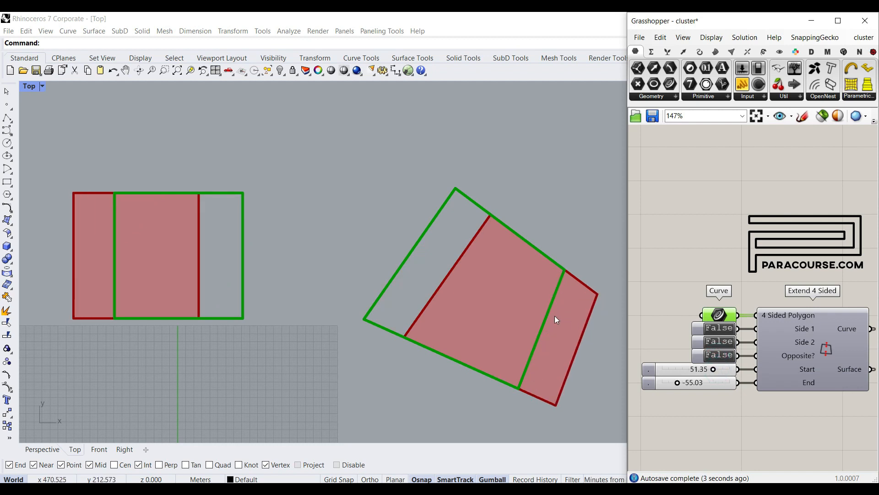
{"action": "left_click_drag", "start_coordinate": [713, 369], "coordinate": [689, 383]}
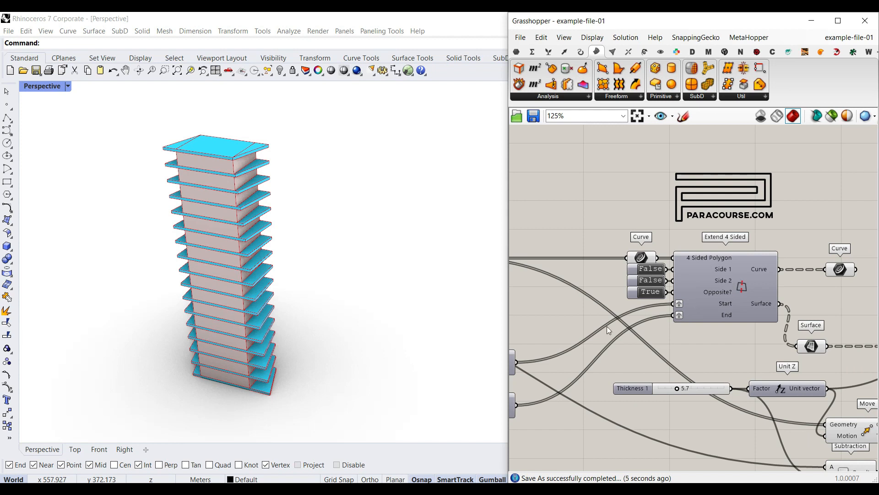
- Select the curve at the tower's base that feeds the Linear Array and move it
{"action": "right_click_drag", "start_coordinate": [607, 326], "coordinate": [751, 320]}
{"action": "scroll", "coordinate": [752, 321], "scroll_direction": "down", "scroll_amount": 4}
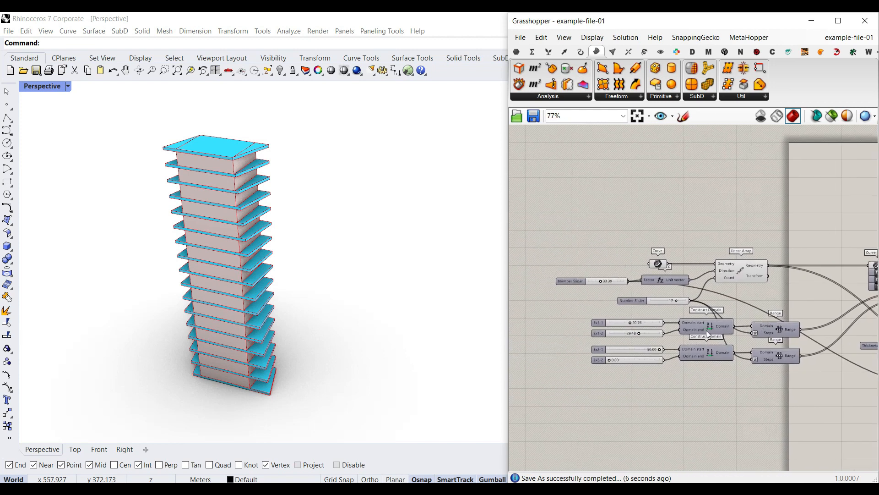
{"action": "left_click", "coordinate": [653, 261]}
{"action": "scroll", "coordinate": [261, 385], "scroll_direction": "up", "scroll_amount": 5}
{"action": "left_click", "coordinate": [265, 386]}
{"action": "scroll", "coordinate": [234, 372], "scroll_direction": "down", "scroll_amount": 3}
{"action": "left_click_drag", "start_coordinate": [298, 375], "coordinate": [422, 385]}
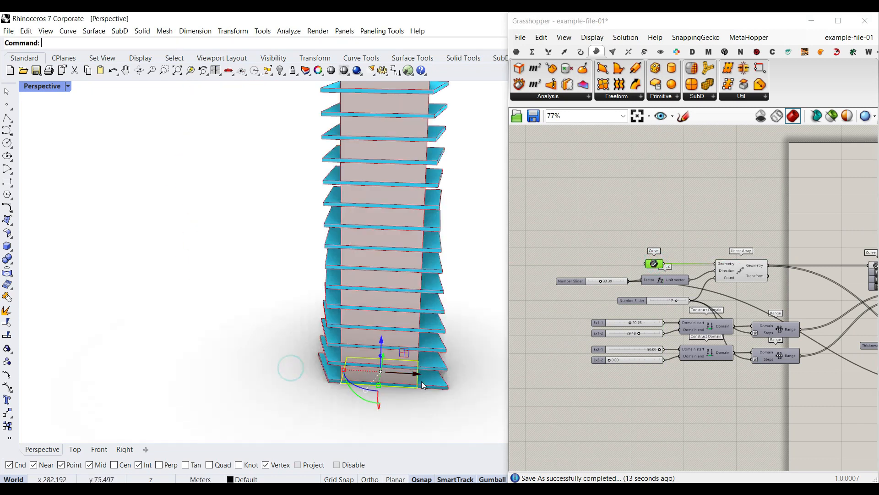
- Adjust the tower's base curve slightly further and deselect it
{"action": "right_click", "coordinate": [651, 262]}
{"action": "left_click", "coordinate": [463, 297]}
{"action": "right_click_drag", "start_coordinate": [464, 297], "coordinate": [217, 371]}
{"action": "left_click_drag", "start_coordinate": [197, 351], "coordinate": [176, 357]}
{"action": "left_click", "coordinate": [323, 344]}
{"action": "right_click_drag", "start_coordinate": [324, 343], "coordinate": [197, 334]}
{"action": "scroll", "coordinate": [197, 337], "scroll_direction": "down", "scroll_amount": 3}
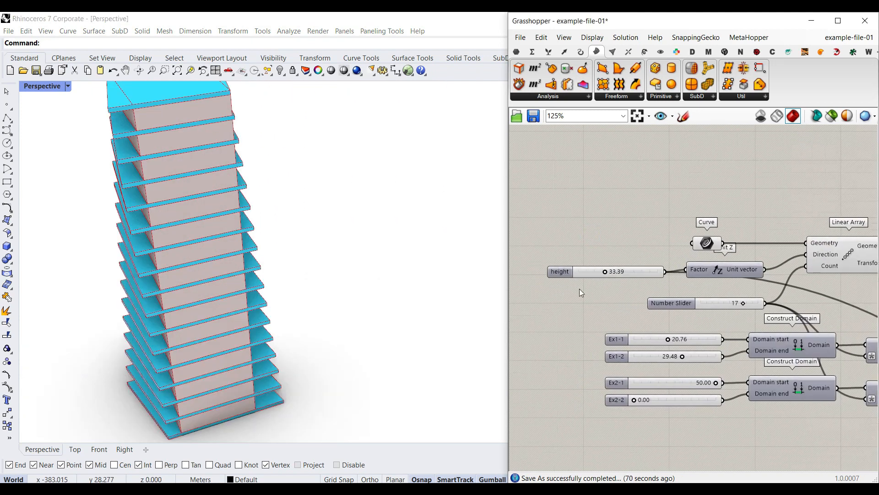
- Set the tower's floor height slider to 35.51
{"action": "scroll", "coordinate": [595, 280], "scroll_direction": "up", "scroll_amount": 2}
{"action": "left_click_drag", "start_coordinate": [605, 268], "coordinate": [605, 266]}
{"action": "scroll", "coordinate": [314, 340], "scroll_direction": "down", "scroll_amount": 5}
{"action": "scroll", "coordinate": [269, 380], "scroll_direction": "up", "scroll_amount": 8}
{"action": "right_click_drag", "start_coordinate": [305, 356], "coordinate": [359, 375]}
{"action": "scroll", "coordinate": [316, 355], "scroll_direction": "down", "scroll_amount": 6}
- Set the Linear Array's count slider to 11
{"action": "right_click_drag", "start_coordinate": [810, 324], "coordinate": [637, 318]}
{"action": "left_click_drag", "start_coordinate": [655, 315], "coordinate": [625, 314]}
{"action": "right_click_drag", "start_coordinate": [348, 300], "coordinate": [356, 304]}
{"action": "scroll", "coordinate": [357, 303], "scroll_direction": "up", "scroll_amount": 5}
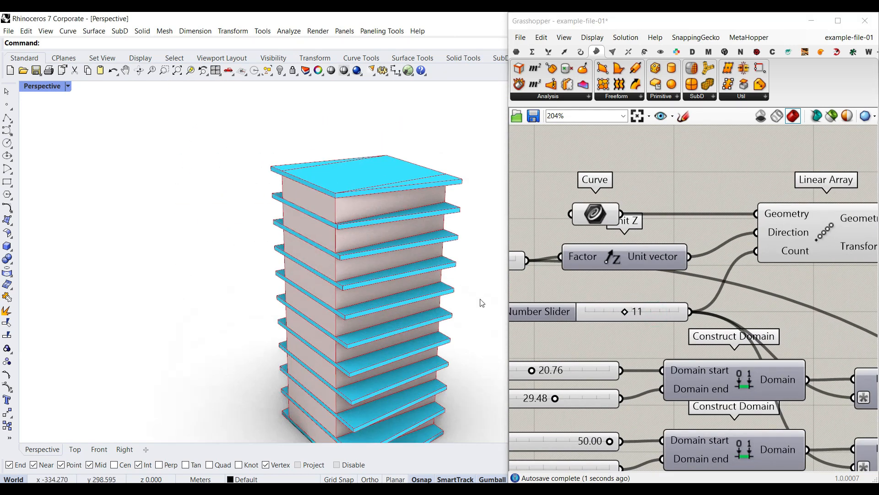
- Examine the Extend 4 Sided cluster's inputs and the expression on the Range components' Steps input
{"action": "scroll", "coordinate": [623, 269], "scroll_direction": "down", "scroll_amount": 6}
{"action": "scroll", "coordinate": [769, 261], "scroll_direction": "up", "scroll_amount": 5}
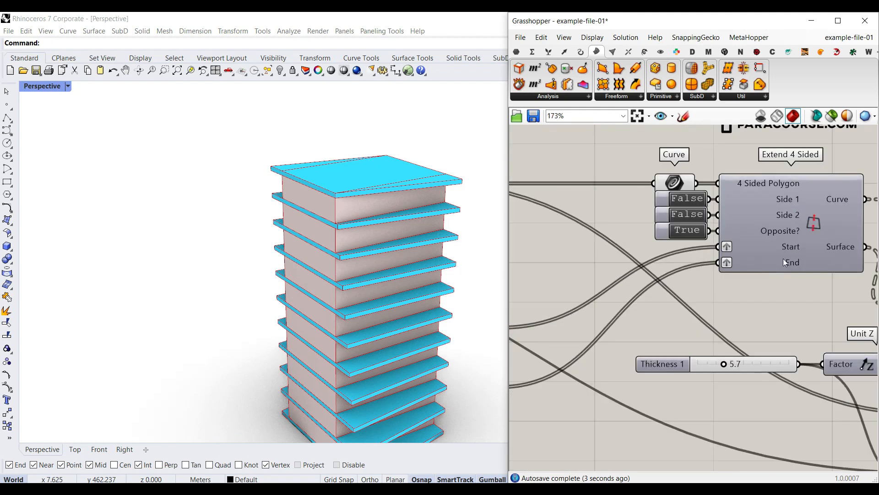
{"action": "right_click_drag", "start_coordinate": [531, 330], "coordinate": [811, 292]}
{"action": "right_click_drag", "start_coordinate": [701, 300], "coordinate": [744, 286]}
{"action": "right_click_drag", "start_coordinate": [627, 255], "coordinate": [663, 254]}
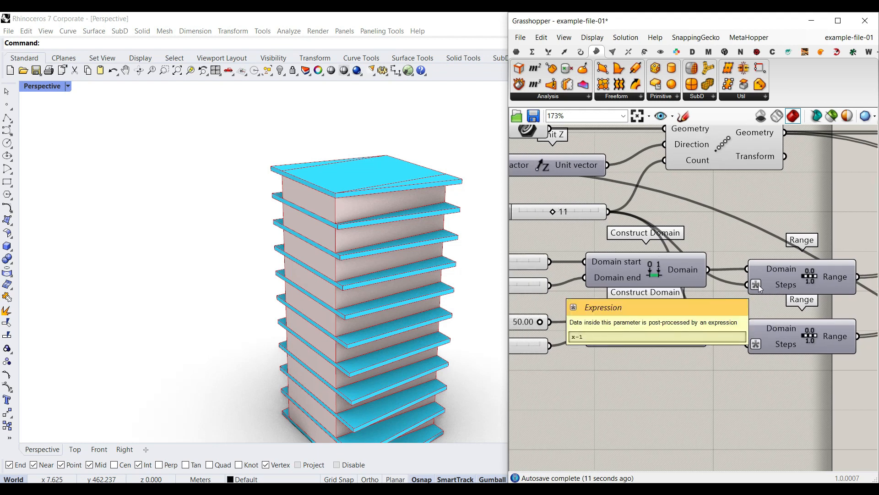
- Set the first extension domain's sliders to 33.90 for Ex1-1 and 0.00 for Ex1-2
{"action": "right_click_drag", "start_coordinate": [614, 285], "coordinate": [749, 288]}
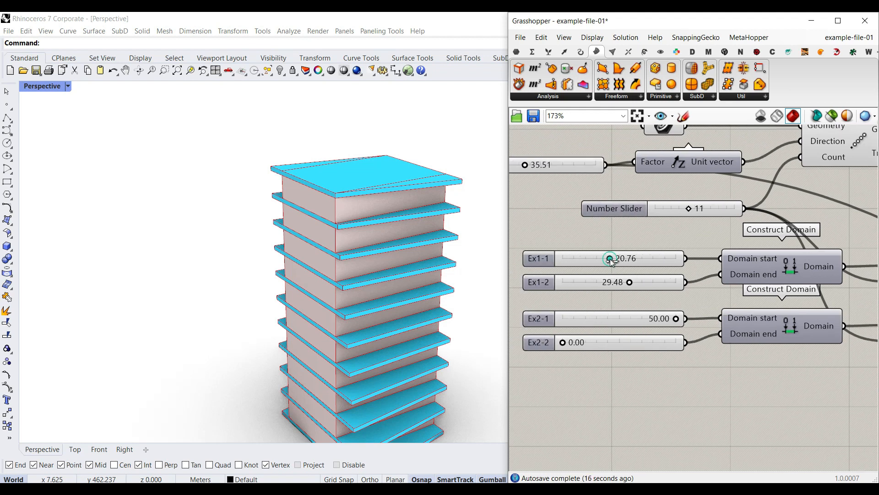
{"action": "scroll", "coordinate": [333, 253], "scroll_direction": "down", "scroll_amount": 4}
{"action": "right_click_drag", "start_coordinate": [398, 278], "coordinate": [361, 297]}
{"action": "left_click_drag", "start_coordinate": [609, 260], "coordinate": [548, 281]}
{"action": "right_click_drag", "start_coordinate": [486, 280], "coordinate": [396, 270]}
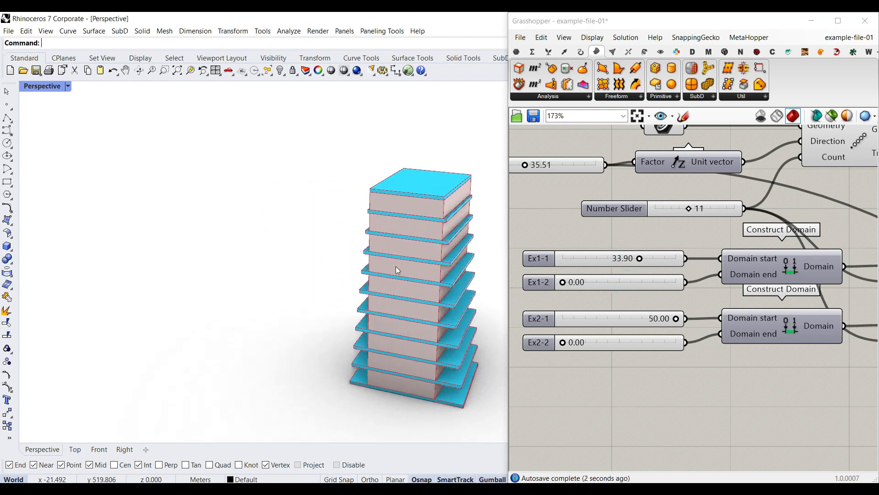
- Set the second extension domain's sliders to 23.57 for Ex2-1 and 50.00 for Ex2-2
{"action": "scroll", "coordinate": [625, 294], "scroll_direction": "up", "scroll_amount": 2}
{"action": "left_click_drag", "start_coordinate": [727, 323], "coordinate": [642, 324]}
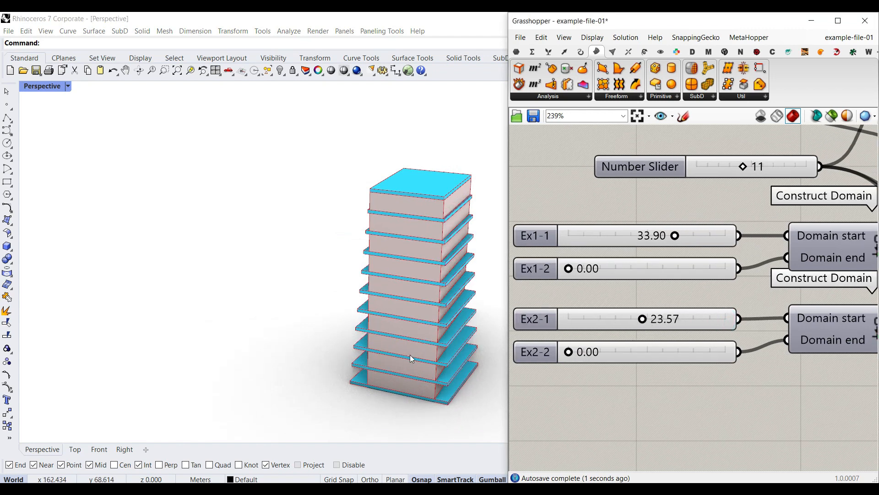
{"action": "scroll", "coordinate": [405, 352], "scroll_direction": "up", "scroll_amount": 3}
{"action": "left_click_drag", "start_coordinate": [576, 351], "coordinate": [721, 354]}
{"action": "right_click_drag", "start_coordinate": [418, 268], "coordinate": [221, 266]}
- Try Side 1 set to True on the tower's Extend 4 Sided cluster and return it to False
{"action": "right_click_drag", "start_coordinate": [676, 267], "coordinate": [658, 267]}
{"action": "scroll", "coordinate": [659, 266], "scroll_direction": "down", "scroll_amount": 8}
{"action": "scroll", "coordinate": [699, 240], "scroll_direction": "up", "scroll_amount": 8}
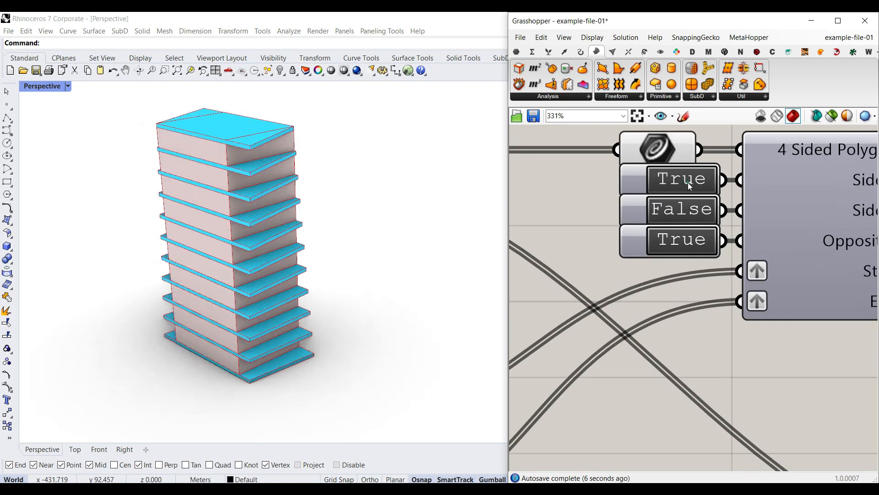
{"action": "double_click", "coordinate": [677, 183]}
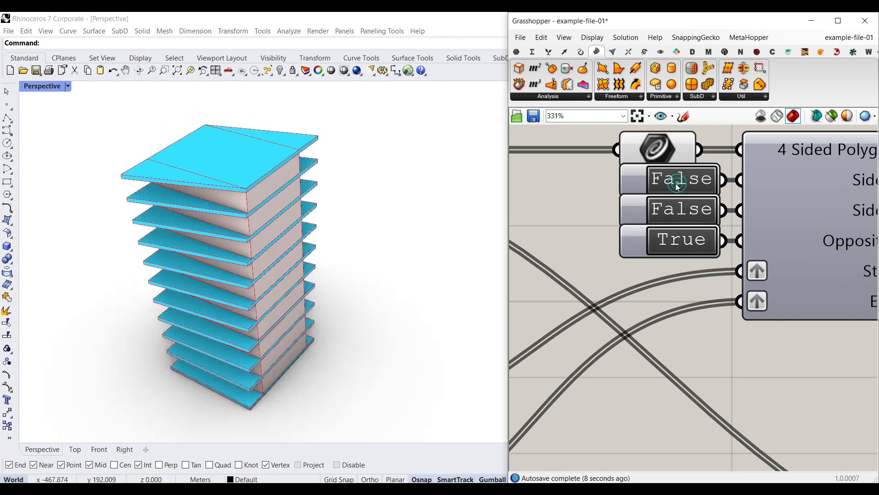
{"action": "key", "text": "ctrl+2"}
{"action": "left_click_drag", "start_coordinate": [158, 196], "coordinate": [207, 172]}
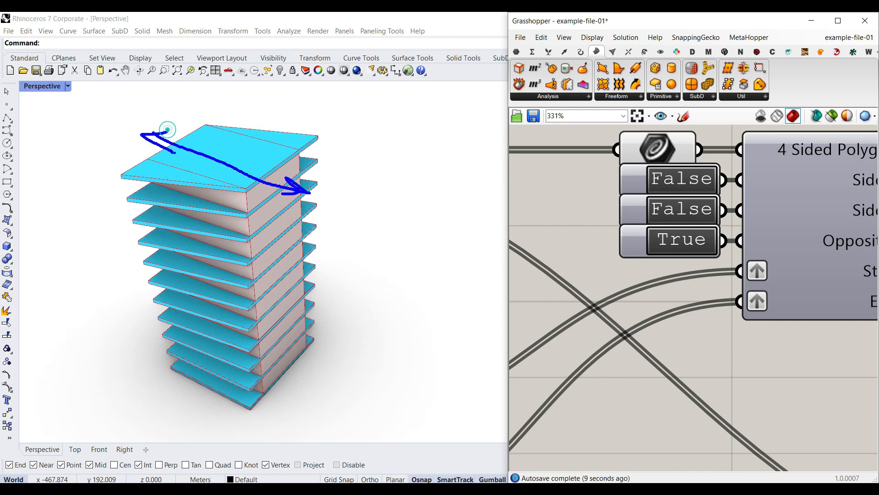
{"action": "key", "text": "Escape"}
- Set Side 1 and Side 2 to True and Opposite? to False on the tower's Extend 4 Sided cluster
{"action": "double_click", "coordinate": [686, 180]}
{"action": "double_click", "coordinate": [686, 180]}
{"action": "double_click", "coordinate": [686, 180]}
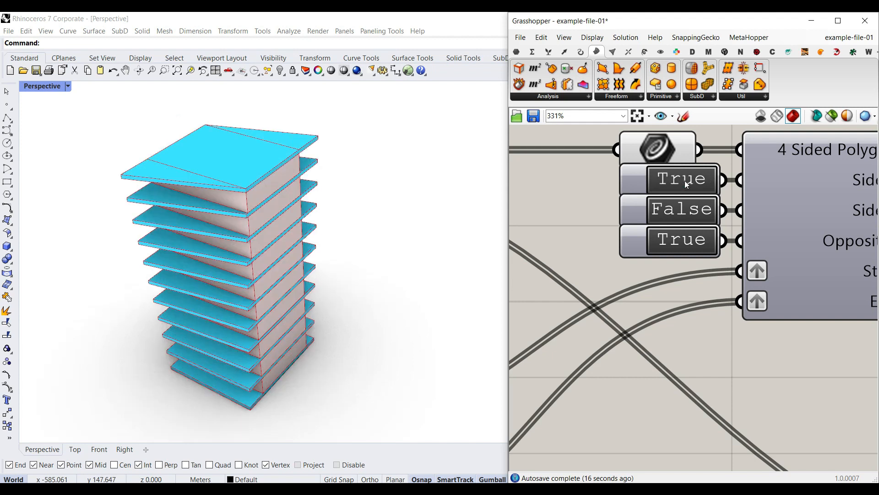
{"action": "left_click", "coordinate": [679, 214]}
{"action": "left_click", "coordinate": [677, 212]}
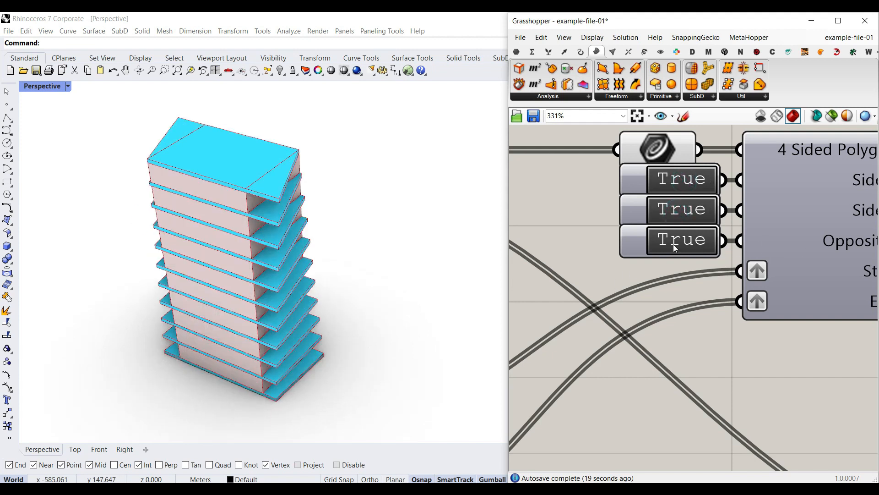
{"action": "double_click", "coordinate": [682, 241]}
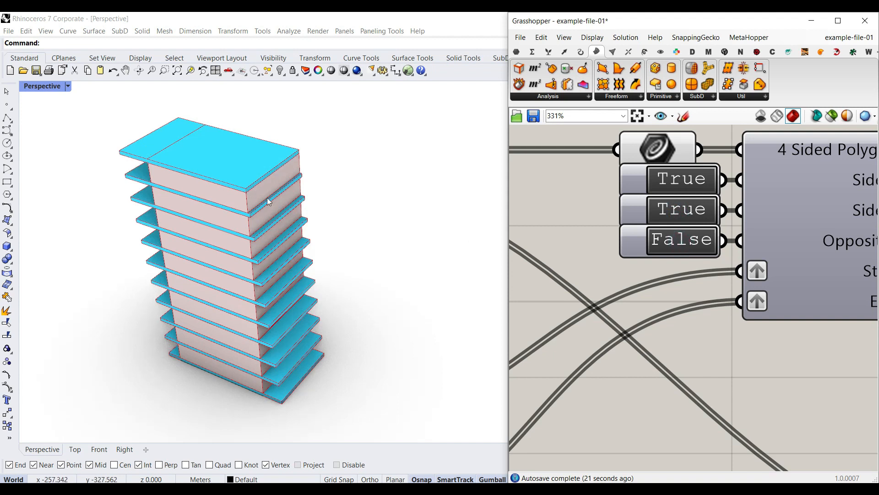
{"action": "right_click_drag", "start_coordinate": [216, 237], "coordinate": [180, 177]}
- Set the Ex1-1 slider to 50.00 and the Ex2-1 slider to 0.00
{"action": "scroll", "coordinate": [612, 293], "scroll_direction": "down", "scroll_amount": 5}
{"action": "scroll", "coordinate": [631, 297], "scroll_direction": "up", "scroll_amount": 4}
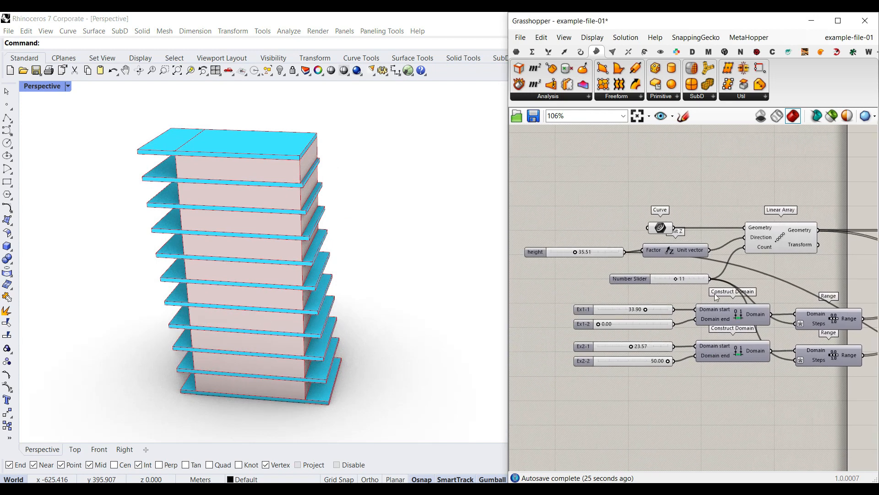
{"action": "left_click_drag", "start_coordinate": [661, 315], "coordinate": [713, 315]}
{"action": "left_click_drag", "start_coordinate": [631, 385], "coordinate": [545, 379]}
{"action": "right_click_drag", "start_coordinate": [332, 320], "coordinate": [322, 295]}
- Examine how the Thickness 1 slider, Unit Z, Move, Subtraction and Extrude components build the slabs and walls, and trace the height input
{"action": "scroll", "coordinate": [729, 278], "scroll_direction": "down", "scroll_amount": 5}
{"action": "right_click_drag", "start_coordinate": [849, 288], "coordinate": [587, 278]}
{"action": "scroll", "coordinate": [692, 275], "scroll_direction": "up", "scroll_amount": 2}
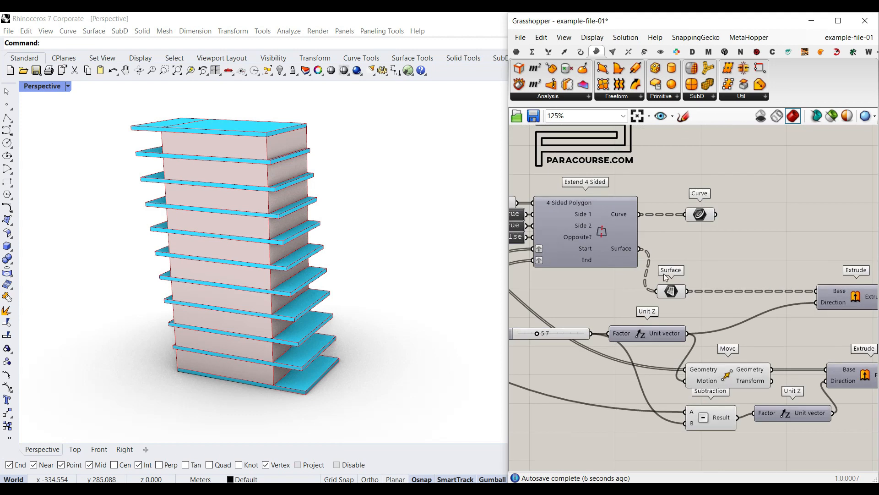
{"action": "right_click_drag", "start_coordinate": [748, 284], "coordinate": [829, 271]}
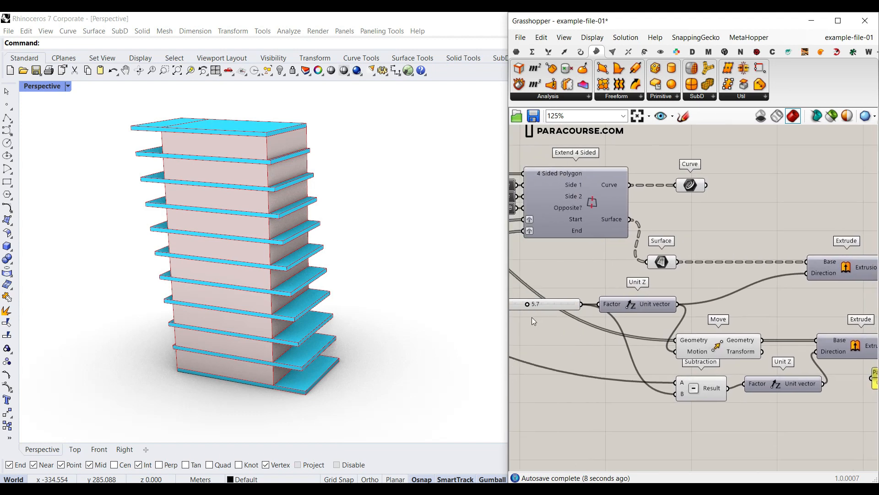
{"action": "right_click_drag", "start_coordinate": [540, 317], "coordinate": [617, 315]}
{"action": "scroll", "coordinate": [582, 302], "scroll_direction": "up", "scroll_amount": 2}
{"action": "mouse_move", "coordinate": [619, 304]}
{"action": "left_mouse_down"}
{"action": "mouse_move", "coordinate": [634, 303]}
{"action": "mouse_move", "coordinate": [619, 303]}
{"action": "left_mouse_up"}
{"action": "scroll", "coordinate": [709, 316], "scroll_direction": "down", "scroll_amount": 3}
{"action": "right_click_drag", "start_coordinate": [709, 313], "coordinate": [749, 302]}
{"action": "left_click", "coordinate": [821, 347]}
{"action": "right_click_drag", "start_coordinate": [658, 313], "coordinate": [820, 330]}
{"action": "right_click_drag", "start_coordinate": [650, 295], "coordinate": [727, 306]}
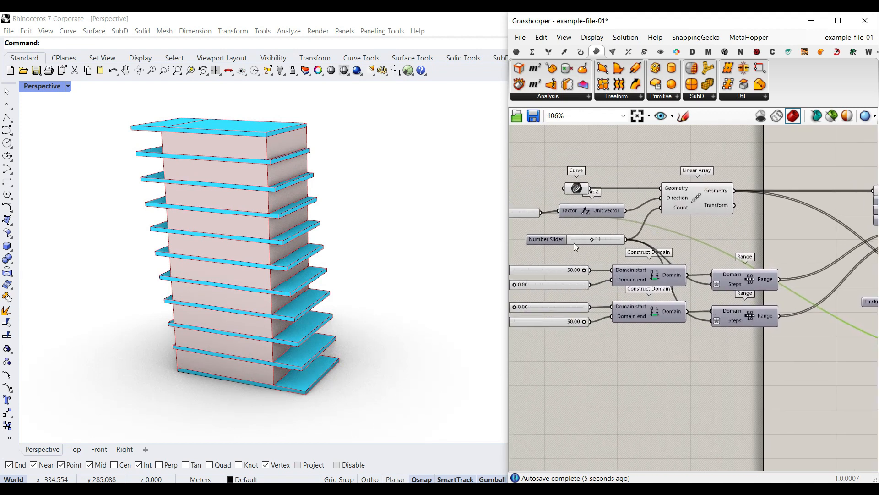
- Examine how the height and Thickness 1 sliders feed through the definition into the walls' Extrude and Cull Index components
{"action": "right_click_drag", "start_coordinate": [534, 238], "coordinate": [619, 247]}
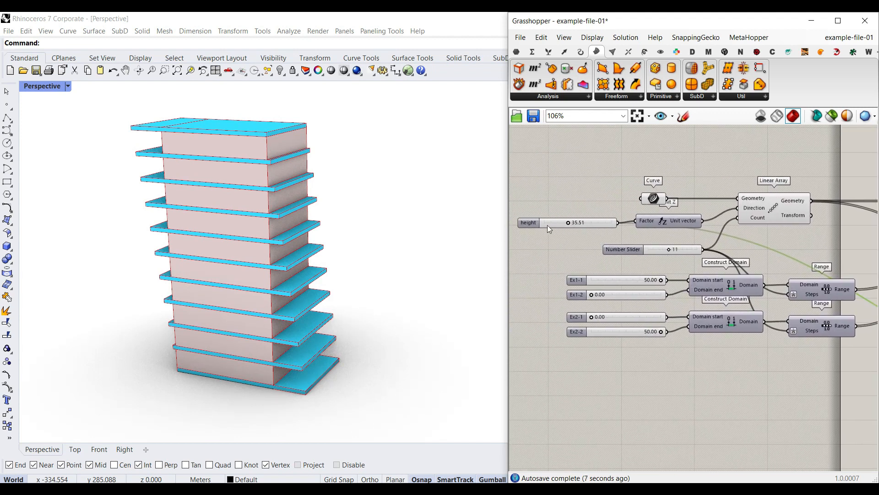
{"action": "right_click_drag", "start_coordinate": [781, 278], "coordinate": [652, 271]}
{"action": "right_click_drag", "start_coordinate": [754, 290], "coordinate": [604, 271]}
{"action": "scroll", "coordinate": [690, 287], "scroll_direction": "up", "scroll_amount": 1}
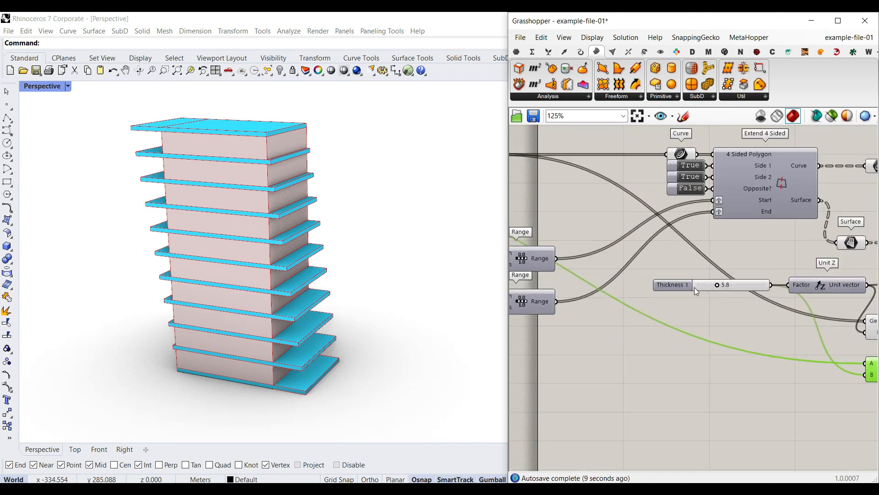
{"action": "right_click_drag", "start_coordinate": [848, 305], "coordinate": [595, 282]}
{"action": "right_click_drag", "start_coordinate": [730, 331], "coordinate": [646, 310]}
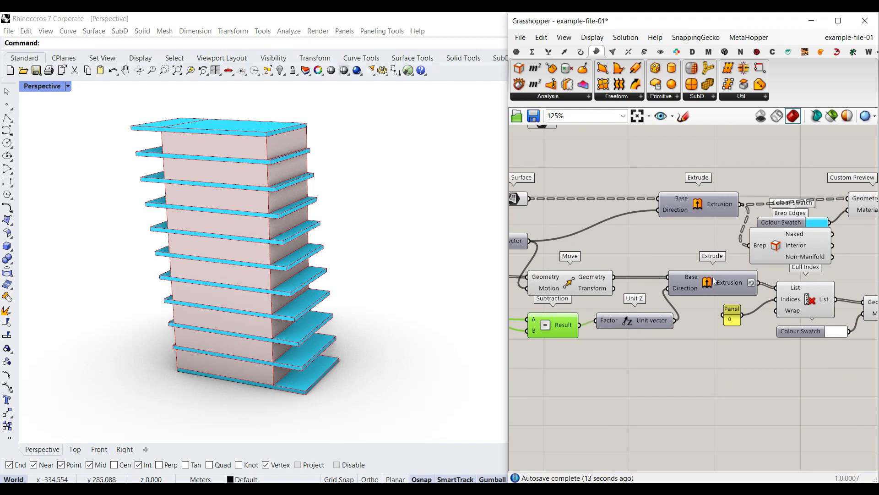
{"action": "right_click_drag", "start_coordinate": [793, 301], "coordinate": [682, 292]}
- Turn on the preview of the walls' Extrude component before Cull Index and turn it off again
{"action": "right_click", "coordinate": [701, 292]}
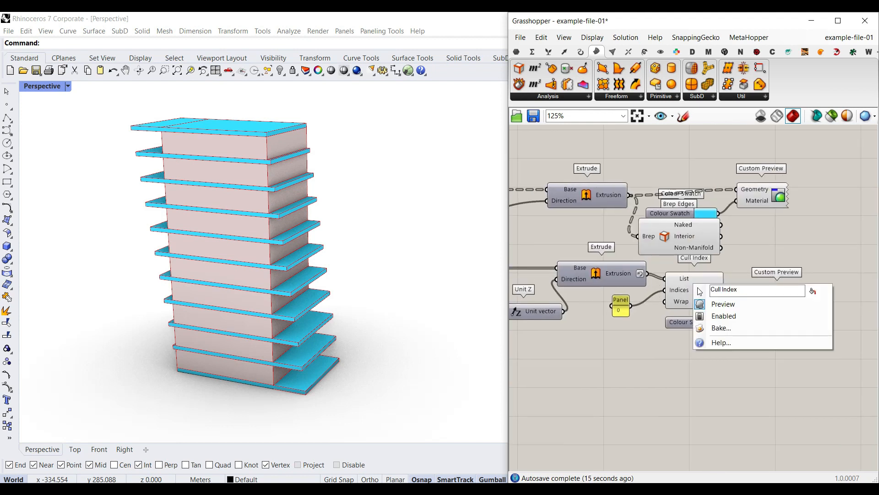
{"action": "right_click", "coordinate": [596, 270]}
{"action": "left_click", "coordinate": [605, 286]}
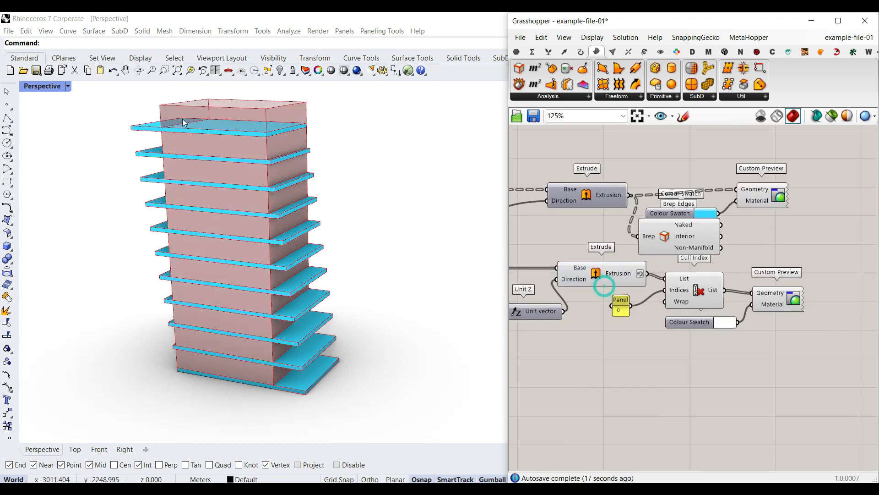
{"action": "right_click", "coordinate": [599, 273]}
{"action": "left_click", "coordinate": [612, 288]}
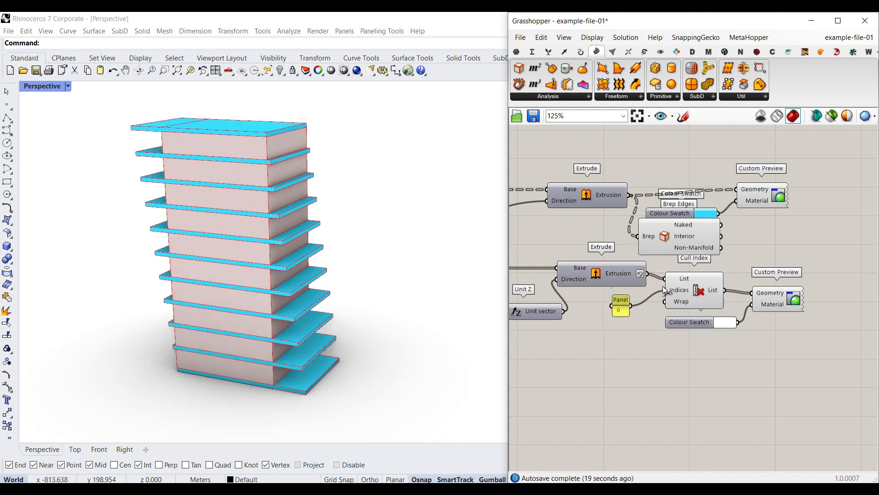
- Shift the Brep Edges component slightly and draw a closed four-sided polyline on the ground beside the tower in Rhino
{"action": "left_click_drag", "start_coordinate": [685, 239], "coordinate": [693, 248]}
{"action": "right_click_drag", "start_coordinate": [412, 256], "coordinate": [341, 274]}
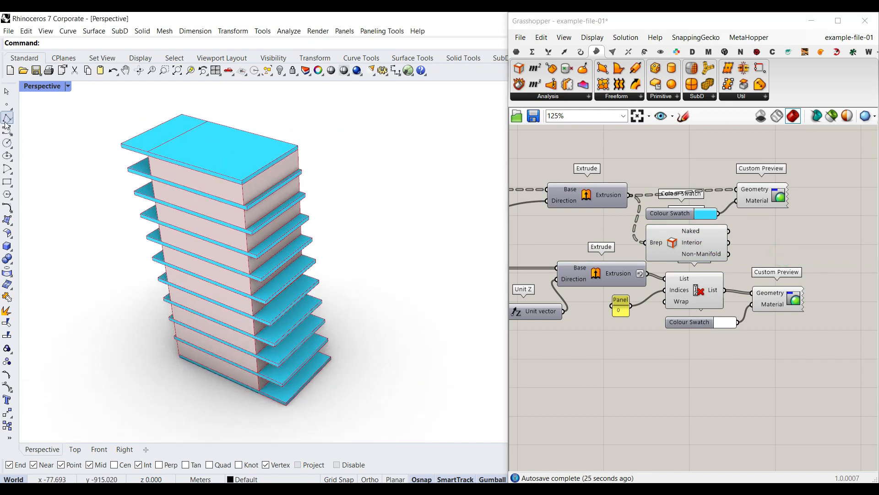
{"action": "left_click", "coordinate": [441, 350]}
{"action": "left_click", "coordinate": [385, 317]}
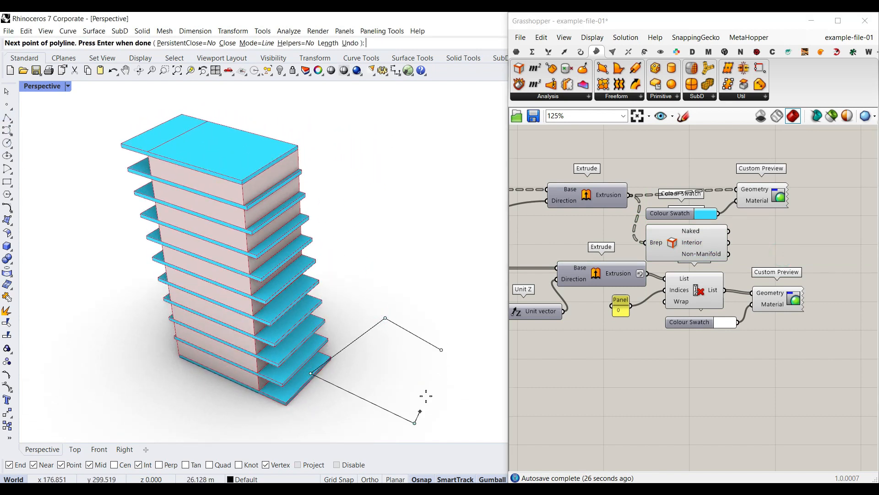
{"action": "left_click", "coordinate": [441, 350]}
- Reference the new four-sided polyline in the Curve parameter that feeds the Linear Array
{"action": "scroll", "coordinate": [680, 299], "scroll_direction": "down", "scroll_amount": 3}
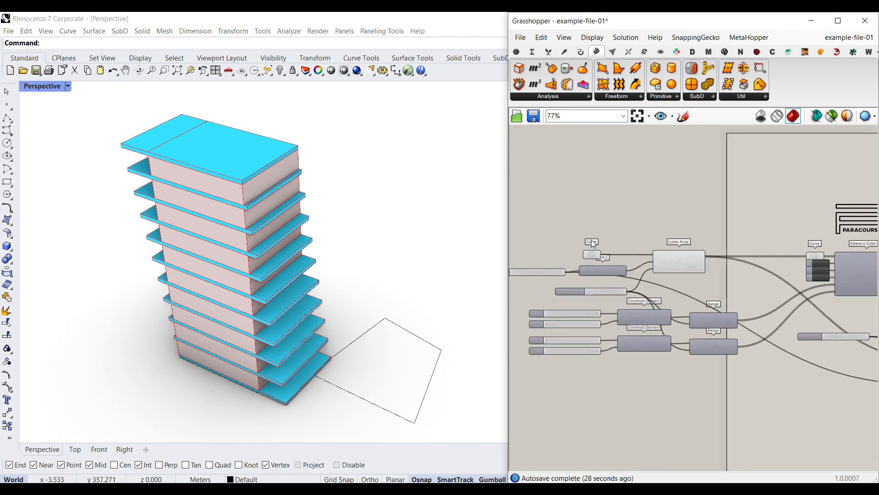
{"action": "right_click", "coordinate": [591, 255]}
{"action": "left_click", "coordinate": [589, 397]}
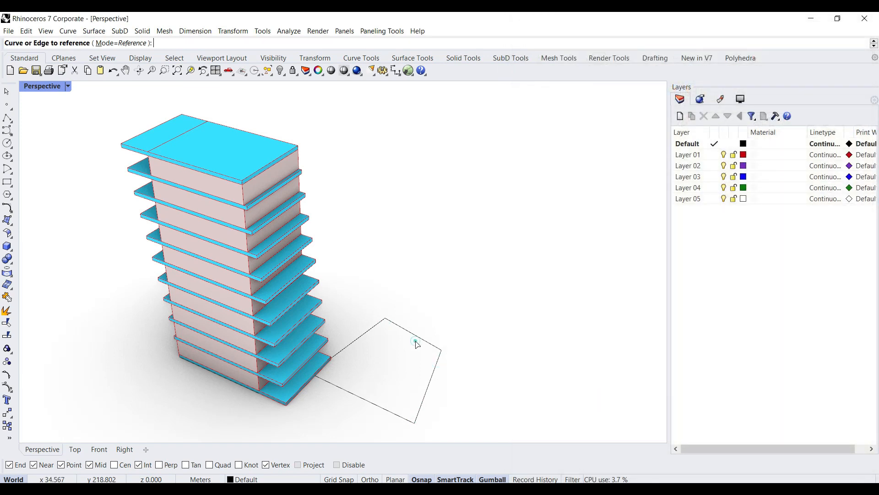
{"action": "left_click", "coordinate": [418, 337]}
- Move the front corner point of the tower's base polyline slightly outward to reshape the footprint
{"action": "right_click_drag", "start_coordinate": [419, 337], "coordinate": [326, 387]}
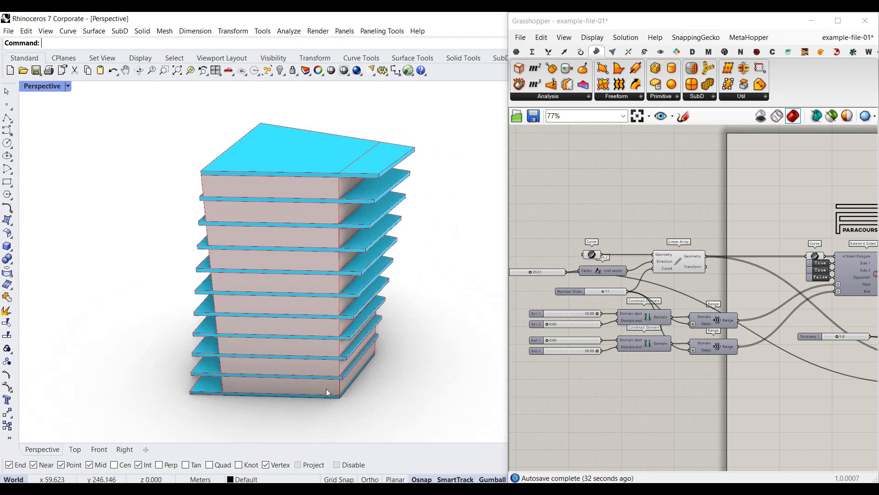
{"action": "left_click", "coordinate": [342, 398]}
{"action": "left_click_drag", "start_coordinate": [336, 414], "coordinate": [328, 435]}
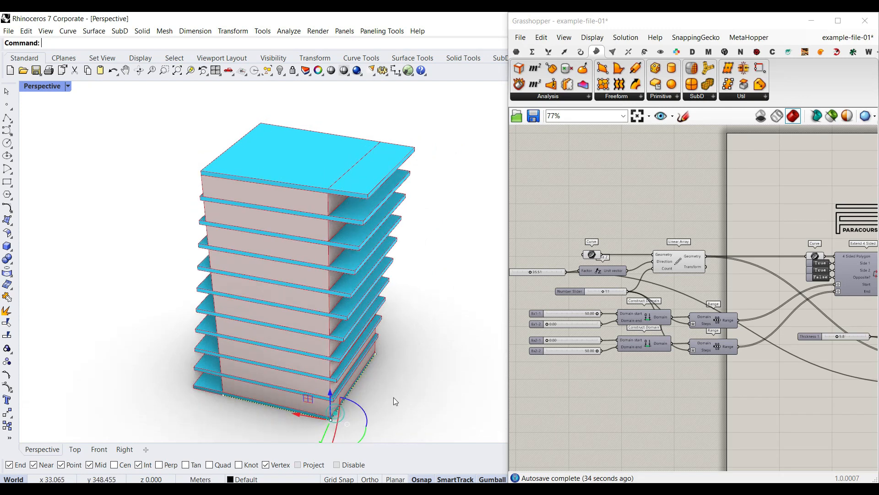
{"action": "left_click", "coordinate": [398, 394]}
- Try Opposite? set to True and Side 2 set to False on the Extend 4 Sided cluster, returning each to its original value
{"action": "scroll", "coordinate": [400, 331], "scroll_direction": "down", "scroll_amount": 2}
{"action": "right_click_drag", "start_coordinate": [400, 333], "coordinate": [397, 312]}
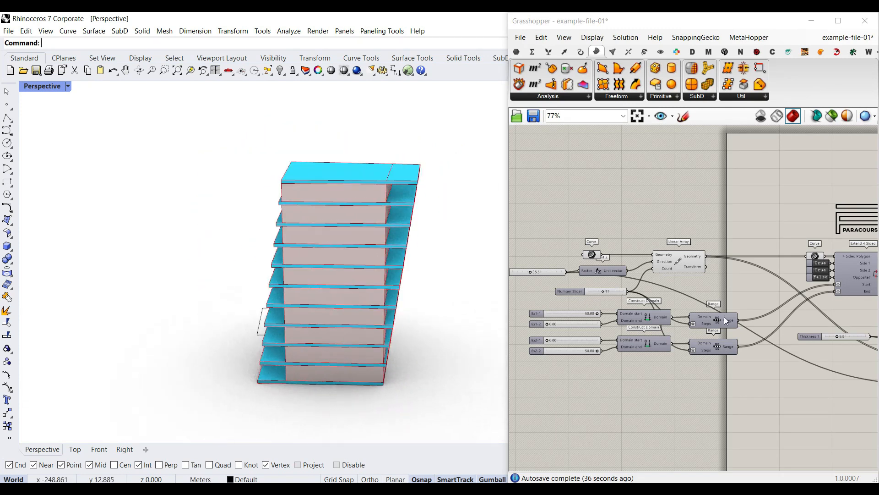
{"action": "double_click", "coordinate": [820, 277]}
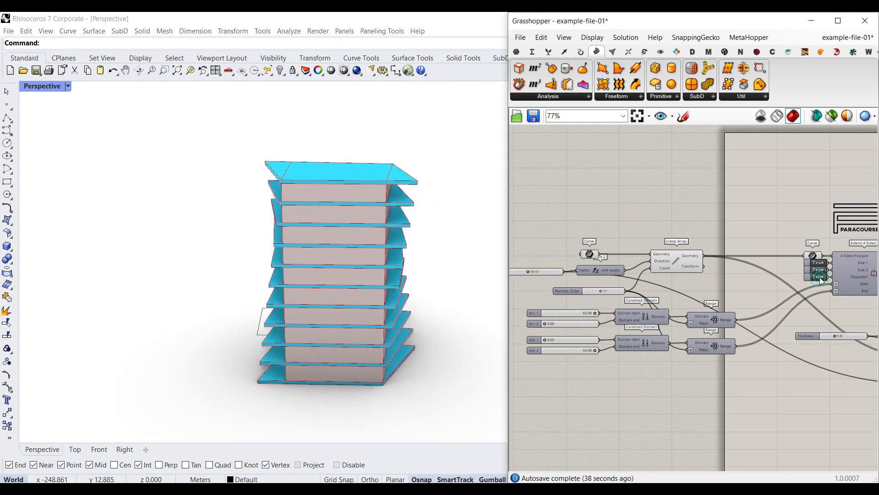
{"action": "double_click", "coordinate": [820, 277]}
{"action": "scroll", "coordinate": [818, 284], "scroll_direction": "up", "scroll_amount": 4}
{"action": "double_click", "coordinate": [735, 270]}
{"action": "double_click", "coordinate": [735, 271]}
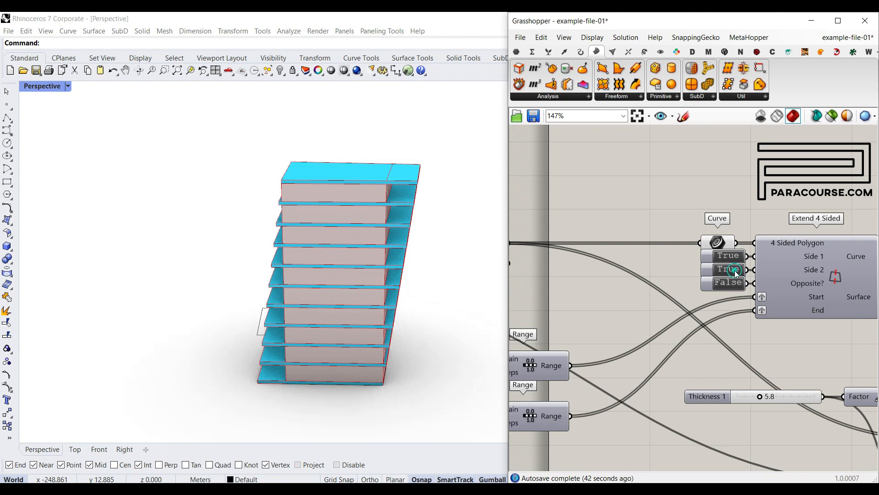
{"action": "right_click_drag", "start_coordinate": [278, 338], "coordinate": [328, 318]}
{"action": "scroll", "coordinate": [280, 332], "scroll_direction": "up", "scroll_amount": 5}
{"action": "scroll", "coordinate": [328, 318], "scroll_direction": "down", "scroll_amount": 2}
{"action": "mouse_move", "coordinate": [706, 347]}
{"action": "right_mouse_down"}
{"action": "mouse_move", "coordinate": [640, 335]}
{"action": "mouse_move", "coordinate": [784, 324]}
{"action": "mouse_move", "coordinate": [751, 323]}
{"action": "right_mouse_up"}
{"action": "scroll", "coordinate": [639, 331], "scroll_direction": "down", "scroll_amount": 5}
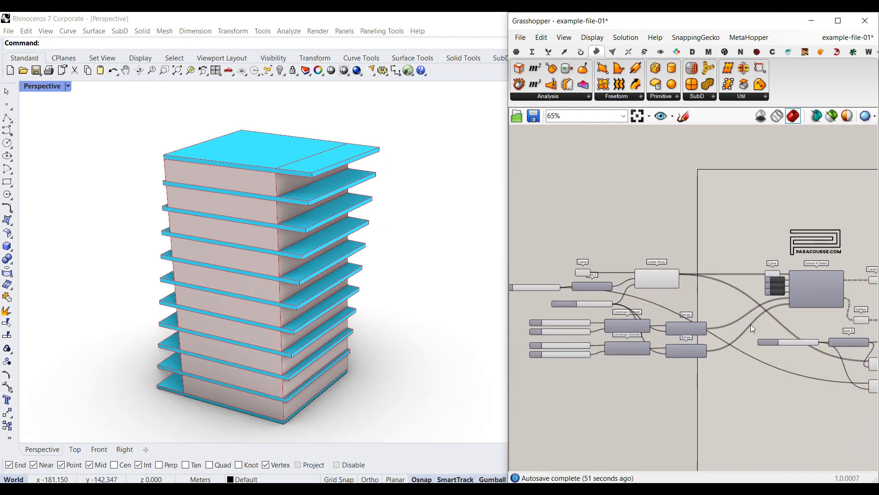